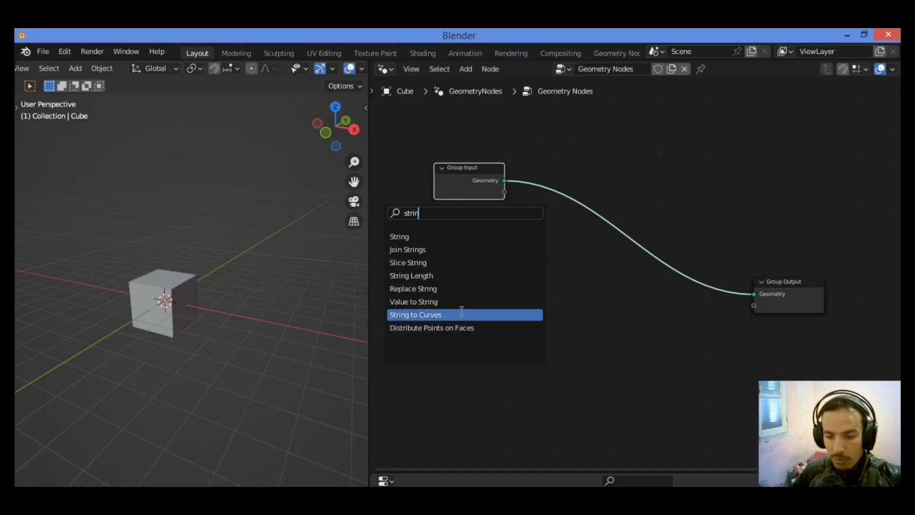
Step: Add a String to Curves node and connect its Curve Instances output to the Group Output's Geometry input
click(460, 312)
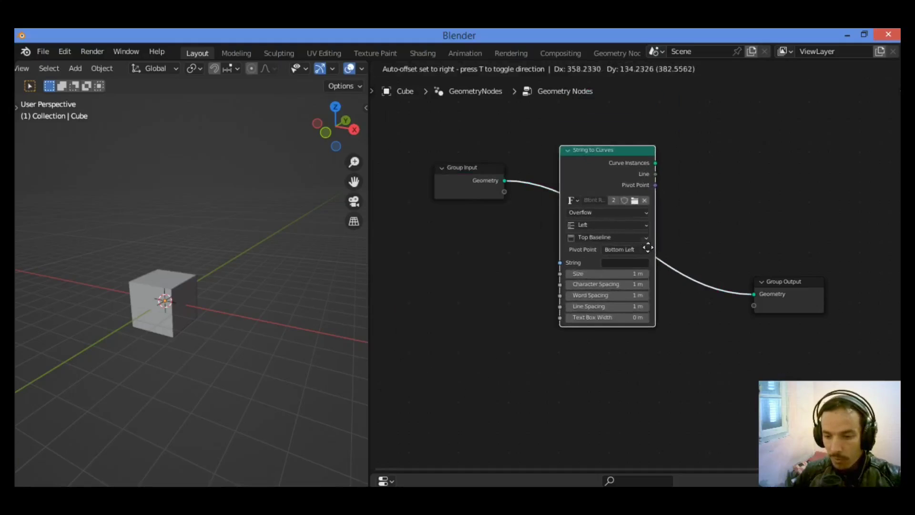
click(637, 241)
drag(497, 184, 437, 142)
drag(644, 152, 656, 169)
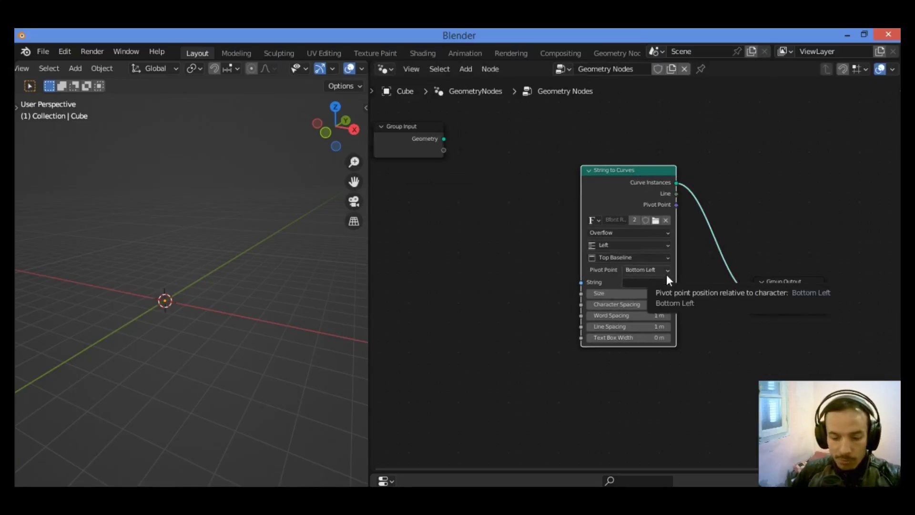
key(ctrl+z)
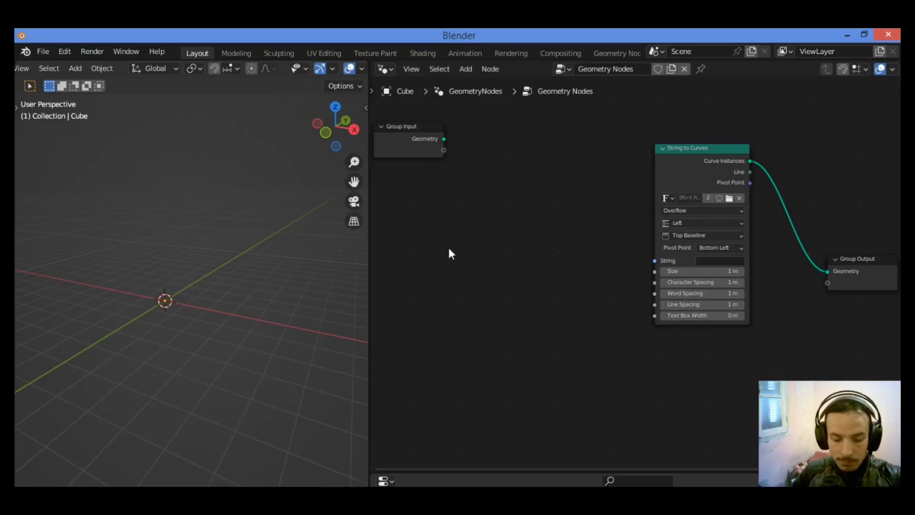
Step: Add a Value to String node and connect its String output to the String input of String to Curves
key(shift+a)
click(438, 222)
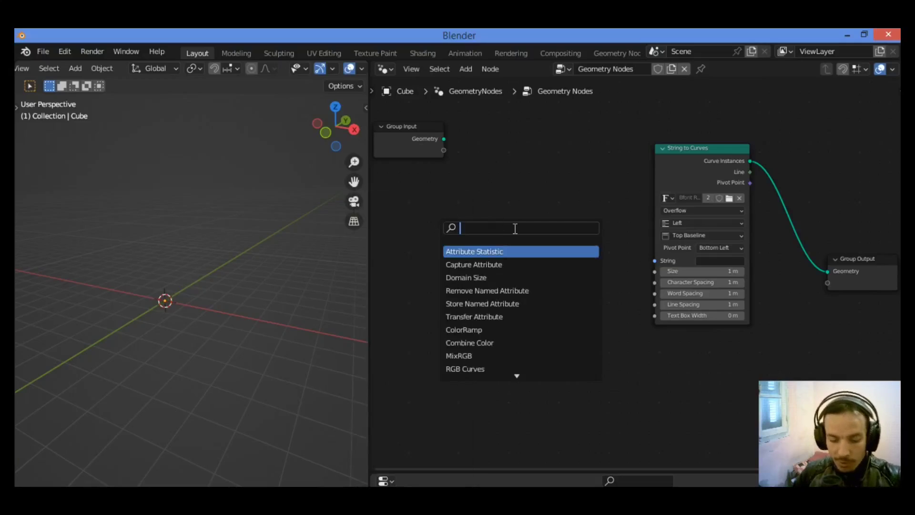
text(val)
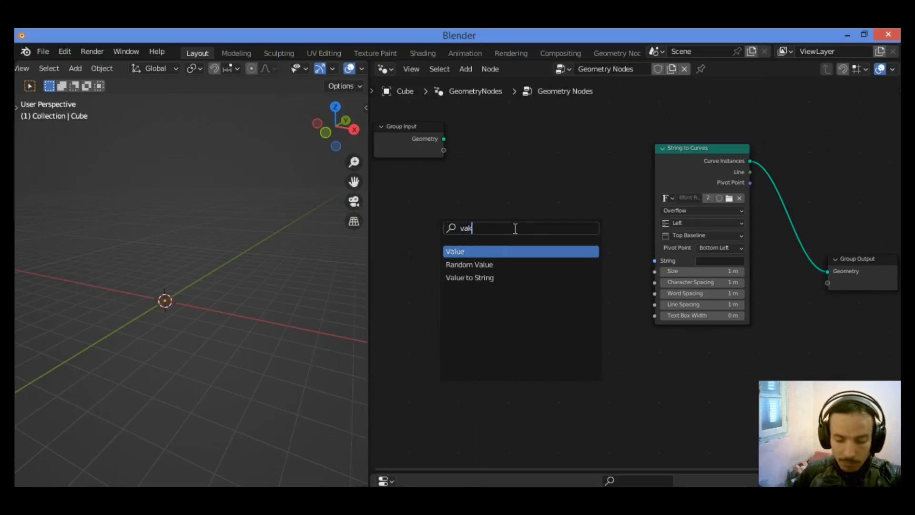
key(BackSpace)
text(lu)
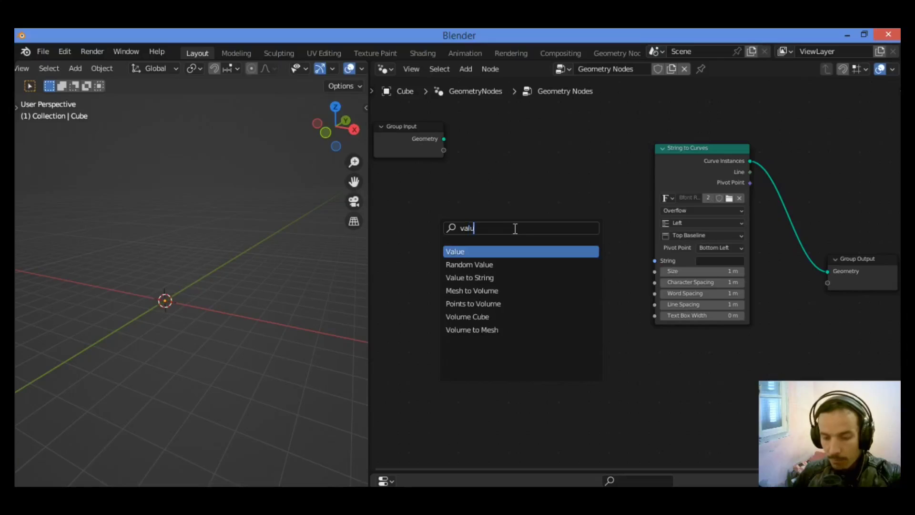
click(516, 281)
click(562, 248)
click(566, 224)
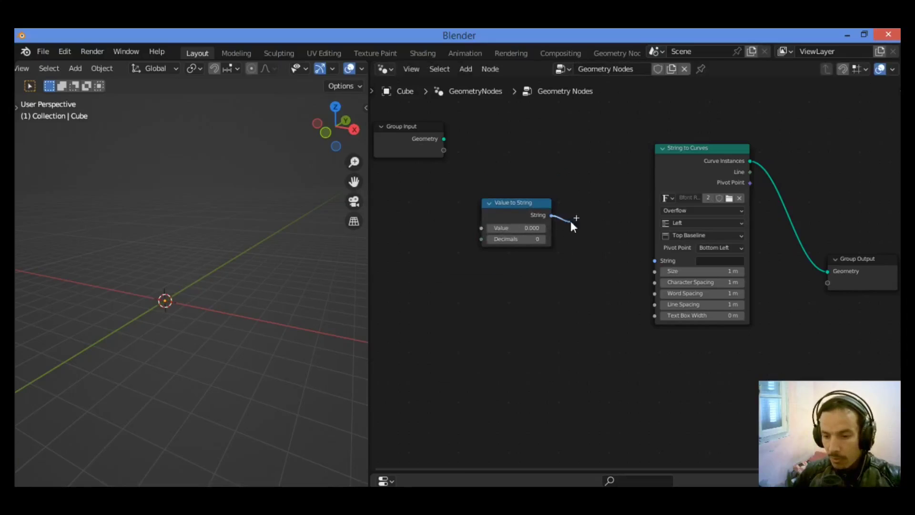
drag(611, 245, 655, 262)
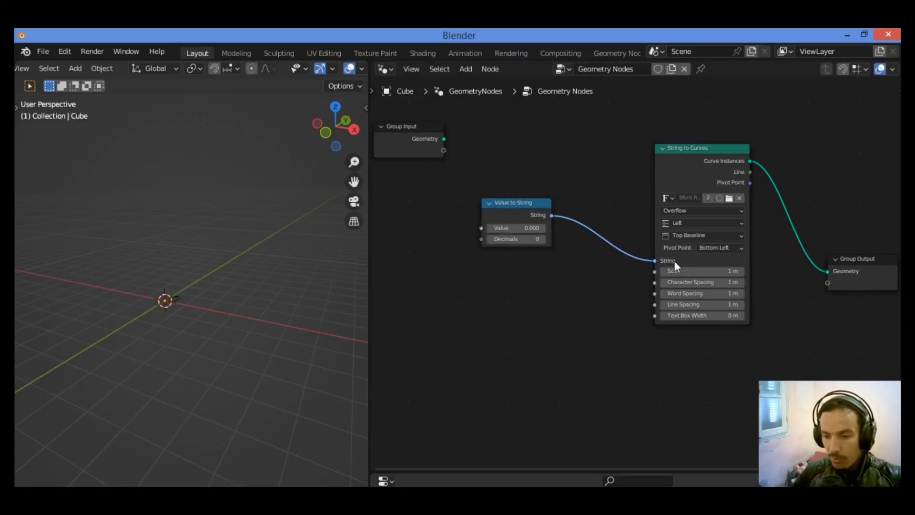
Step: Set the Value of the Value to String node to 8.8 to test the displayed digit
drag(334, 128, 348, 134)
drag(354, 181, 332, 231)
drag(354, 182, 354, 133)
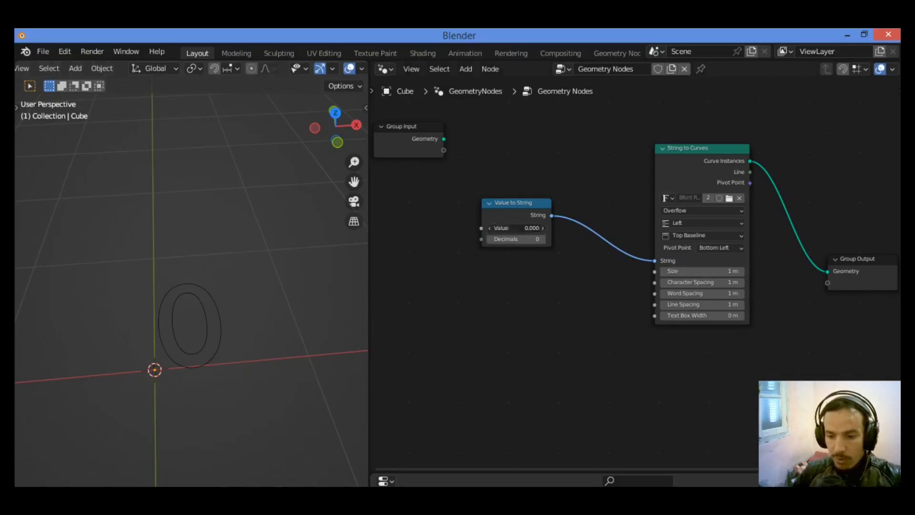
drag(527, 228, 621, 228)
scroll(230, 291, up, 4)
drag(353, 181, 374, 99)
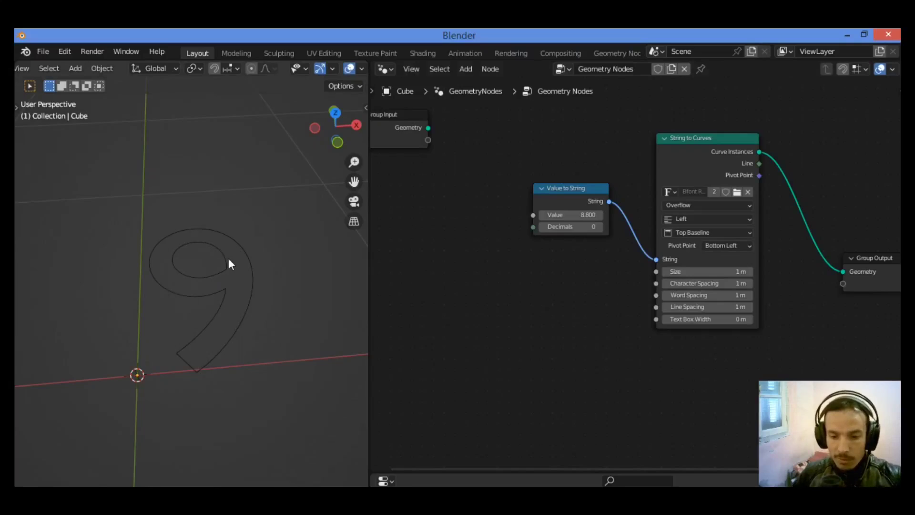
Step: Add a Scene Time node and connect its Seconds output to the Value input of Value to String
drag(558, 189, 555, 198)
click(431, 246)
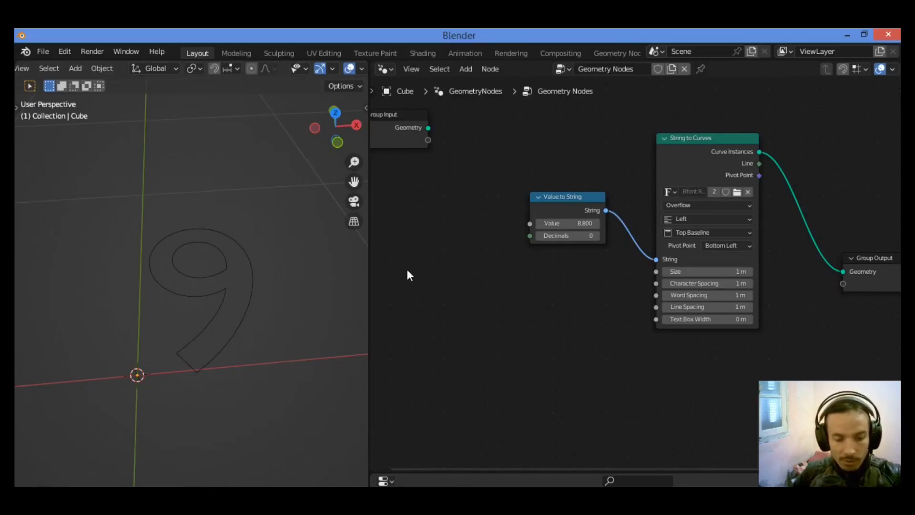
key(shift+a)
click(382, 219)
text(scene)
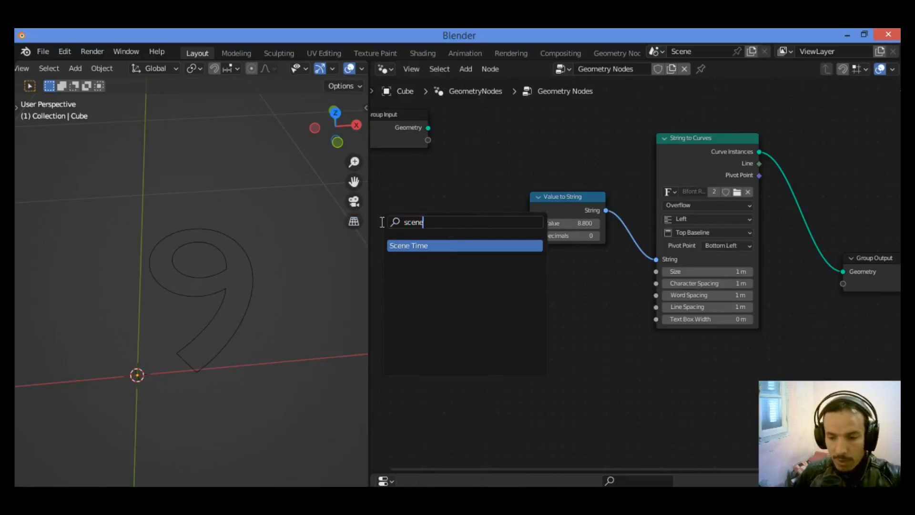
key(Return)
click(476, 222)
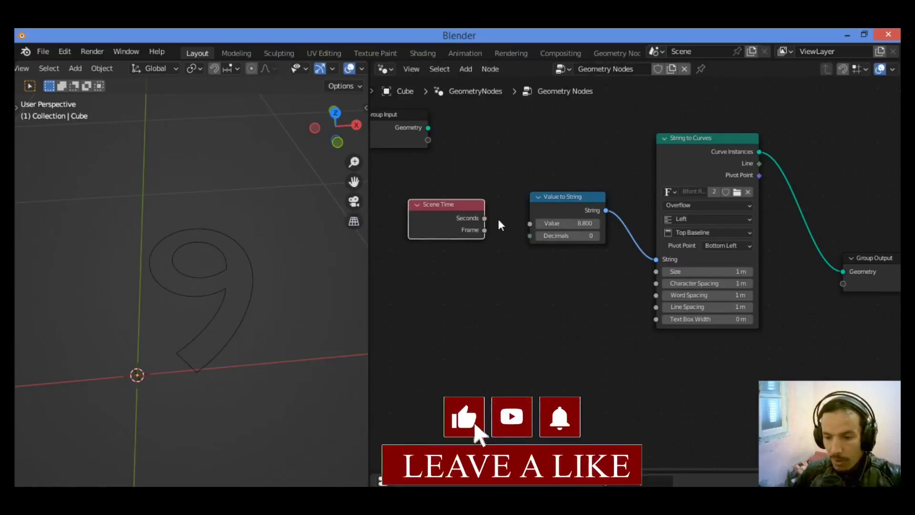
drag(460, 204, 457, 203)
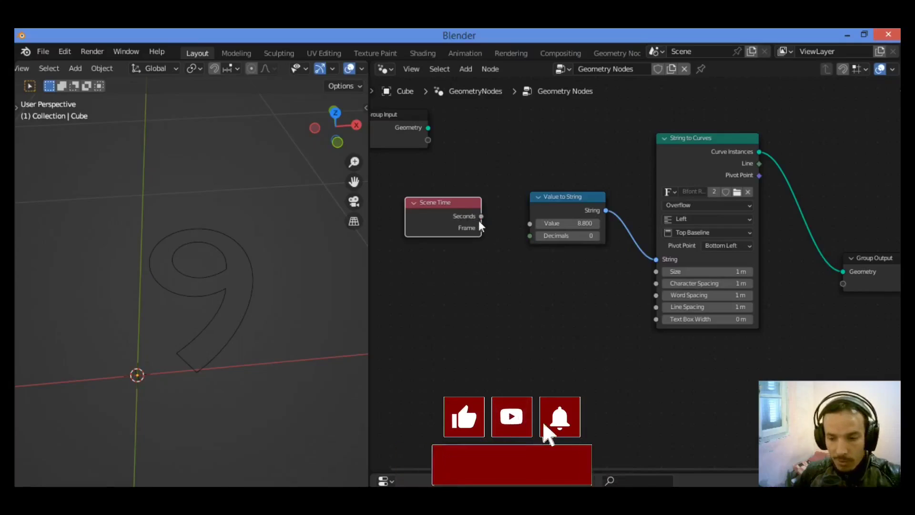
drag(481, 217, 530, 223)
Step: Set Decimals of the Value to String node to 2 and frame the whole number in the 3D view
click(567, 236)
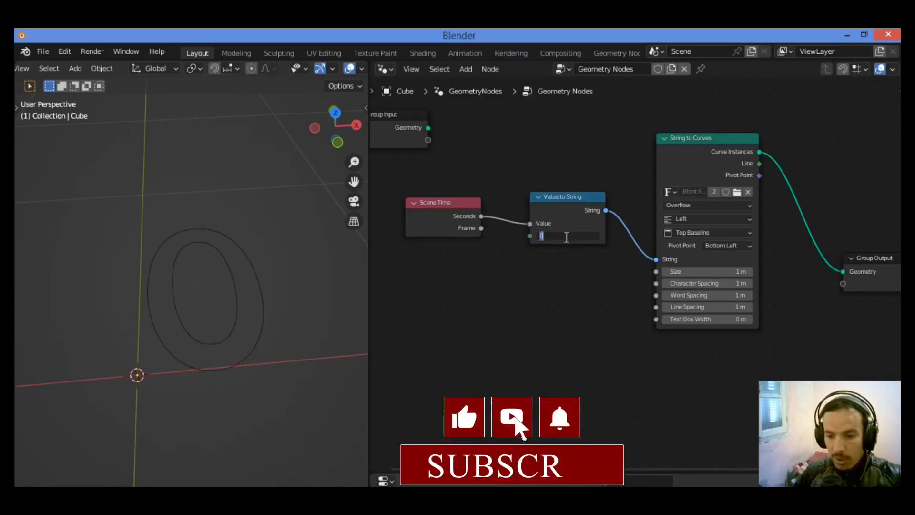
text(2)
key(Return)
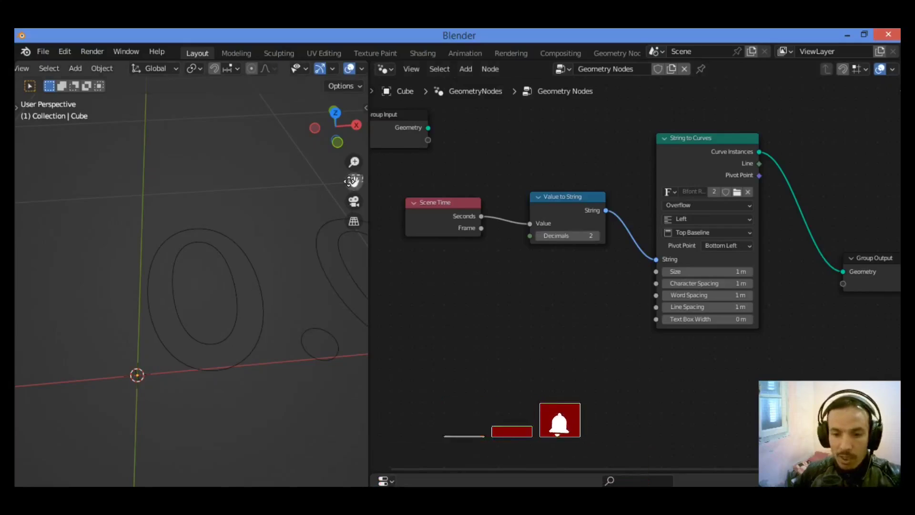
drag(354, 182, 270, 210)
scroll(170, 271, down, 3)
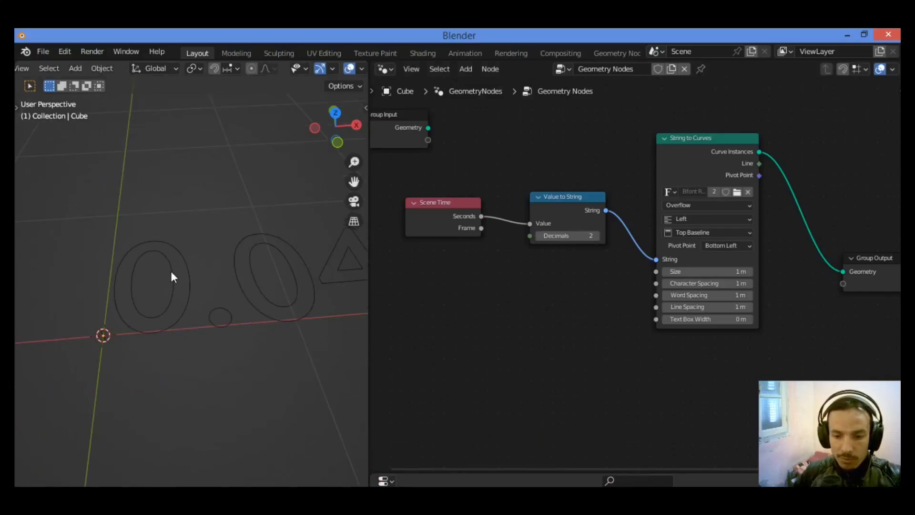
drag(355, 182, 330, 182)
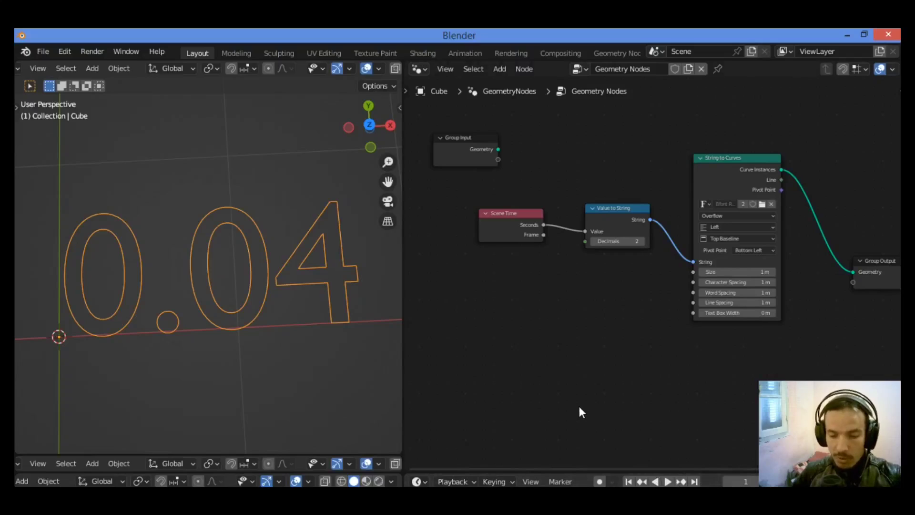
Step: Play the animation to preview the counting number, stop it and return to the first frame
key(space)
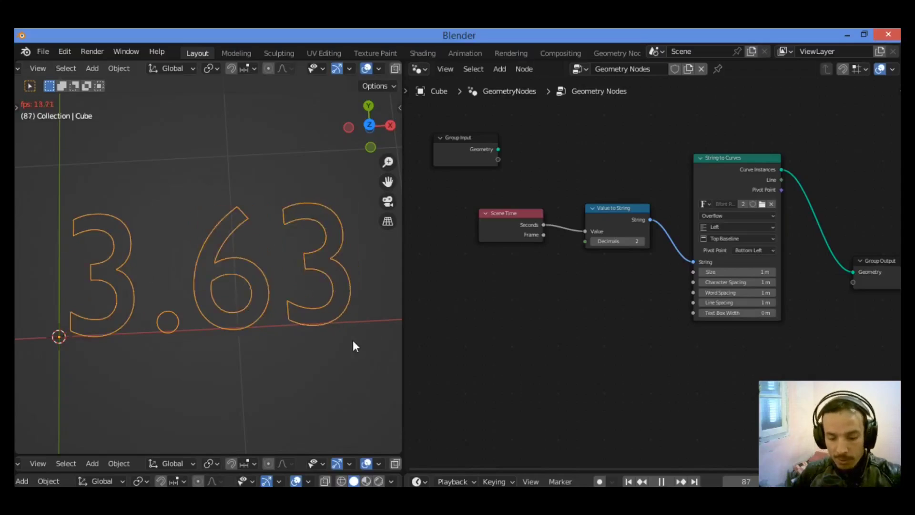
key(space)
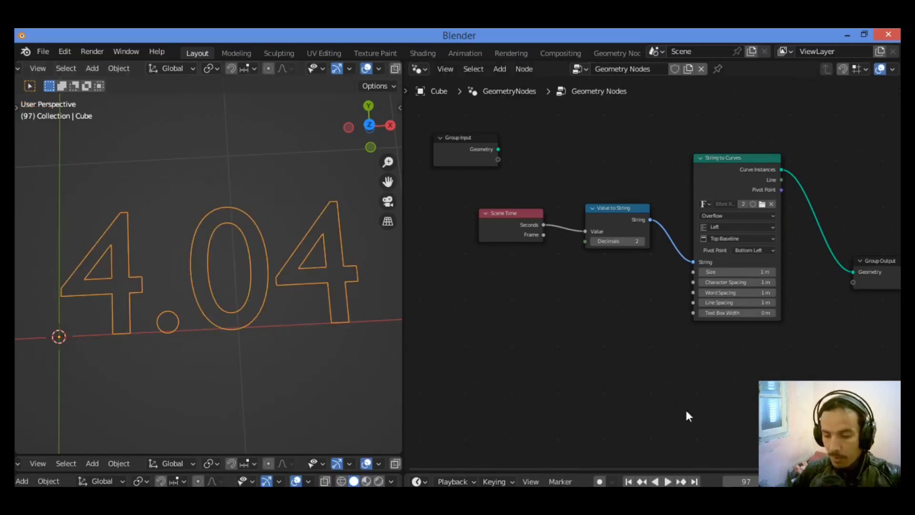
click(628, 481)
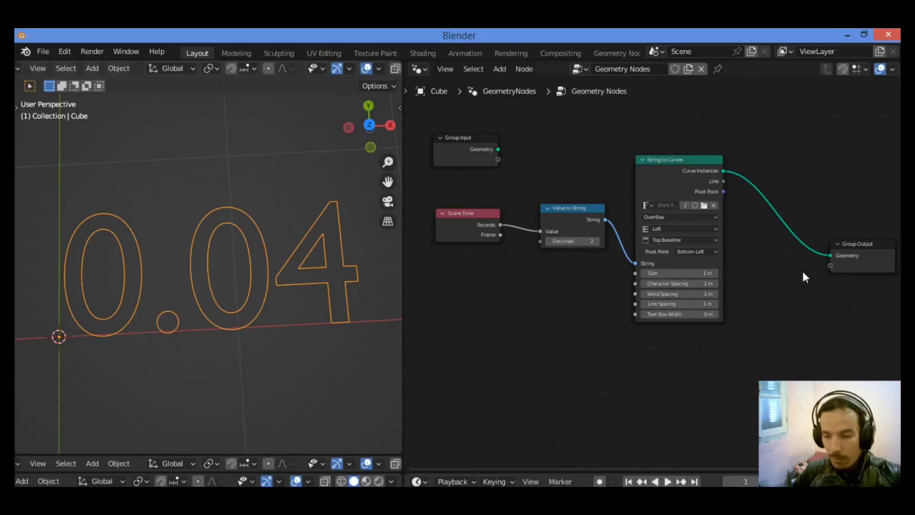
Step: Insert a Fill Curve node between String to Curves and Group Output, and preview the filled counter by playing the animation
key(shift+a)
click(756, 219)
text(fill)
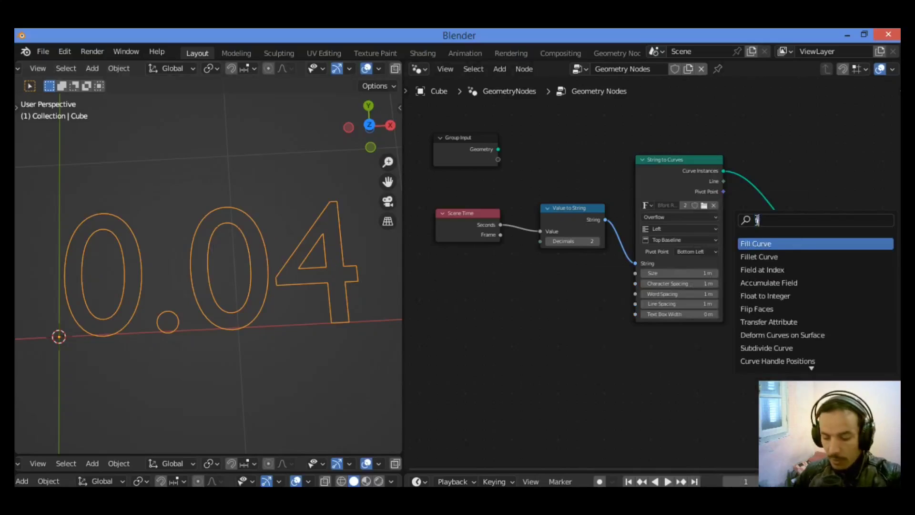
click(804, 243)
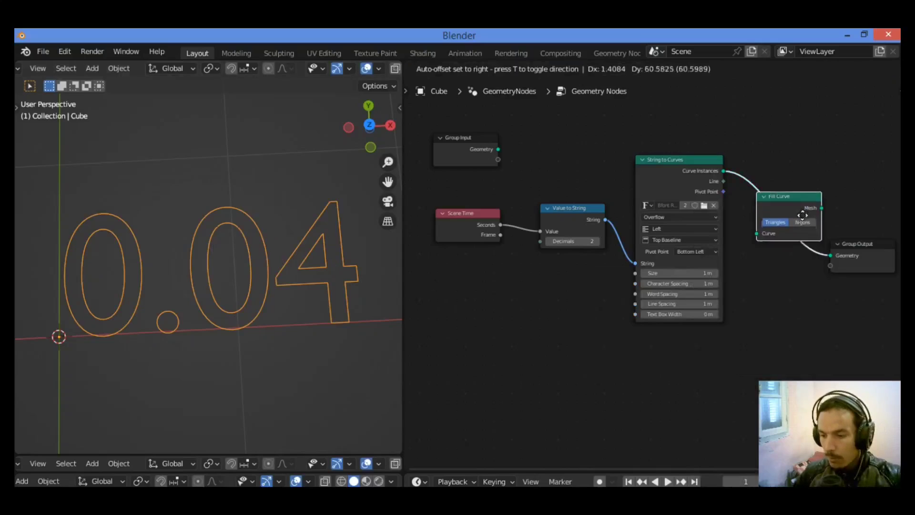
click(802, 220)
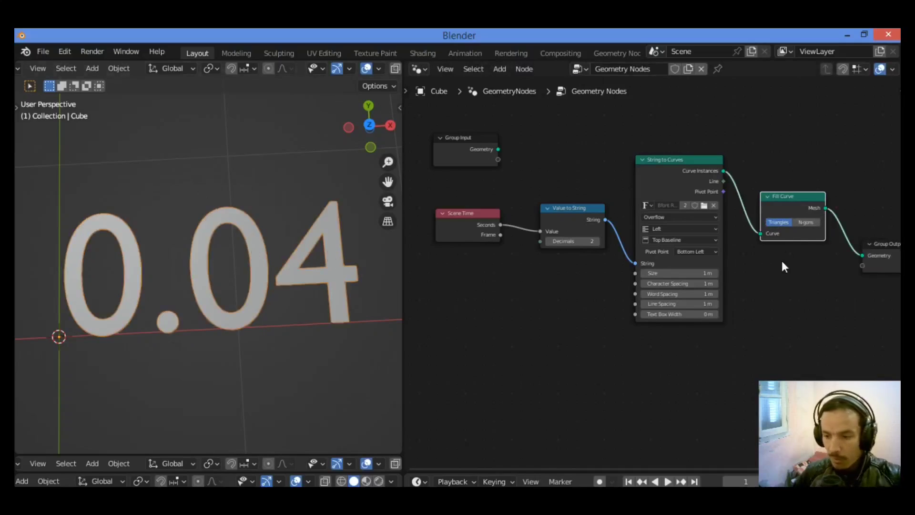
key(space)
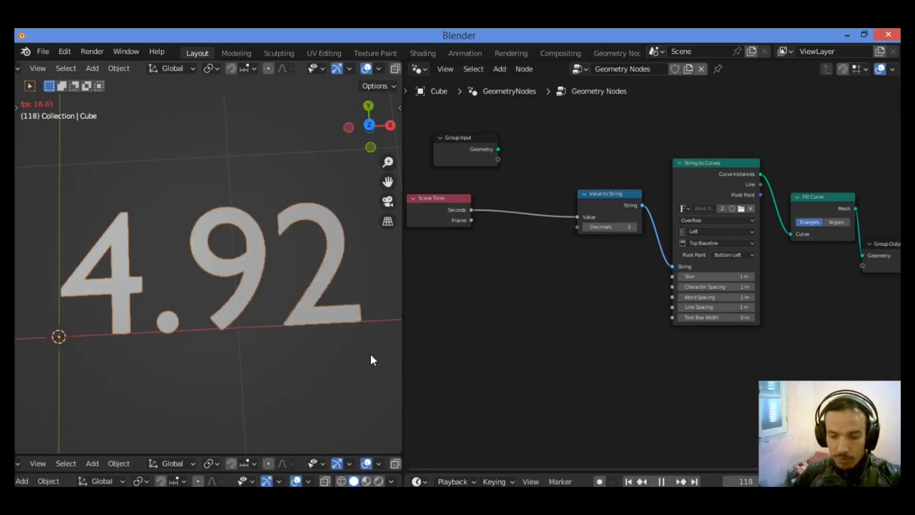
key(space)
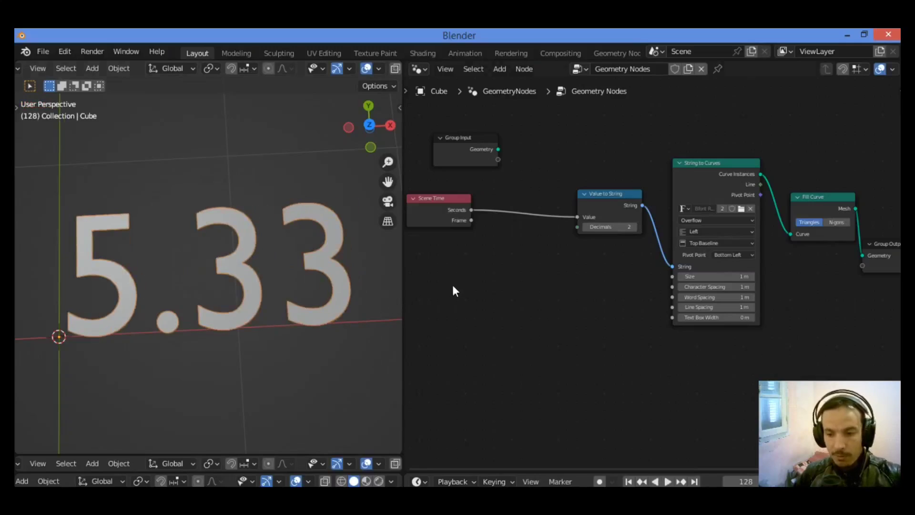
Step: Insert a Clamp node on the link between Scene Time's Seconds output and the Value to String node
drag(455, 203, 458, 197)
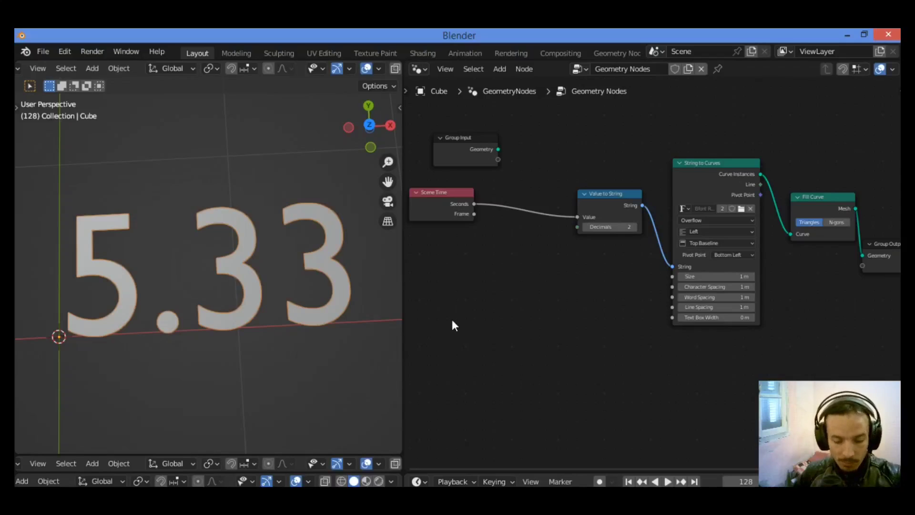
key(shift+a)
click(416, 208)
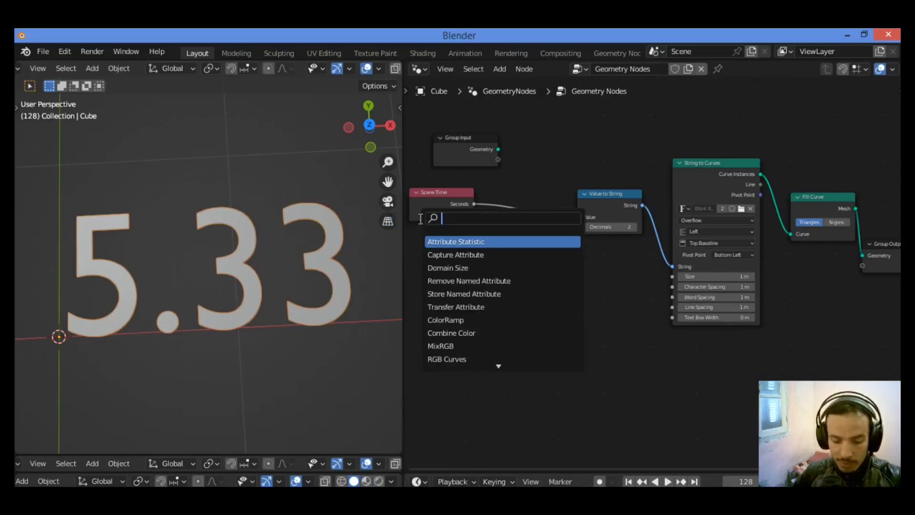
text(clamp)
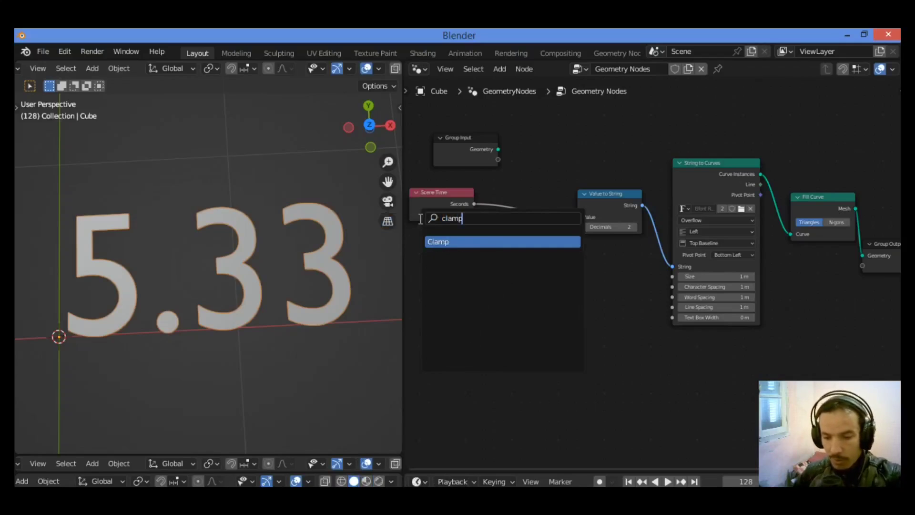
click(452, 238)
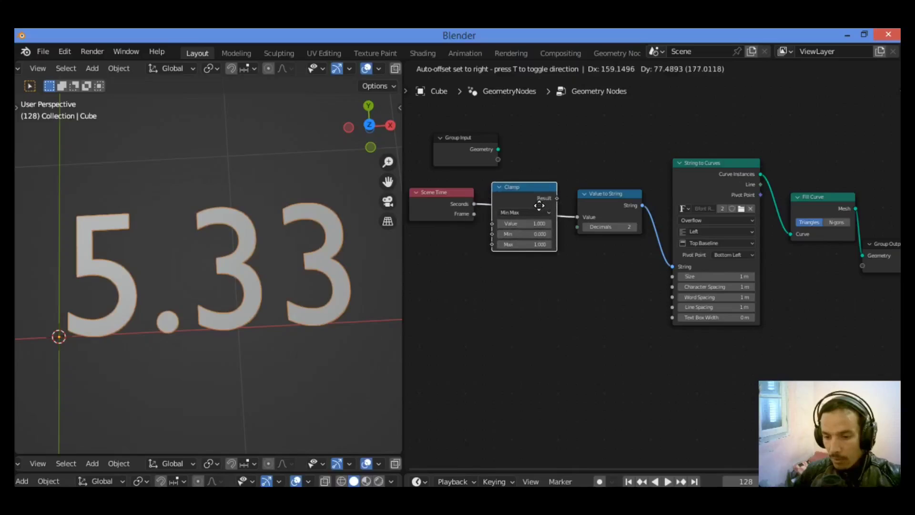
click(539, 204)
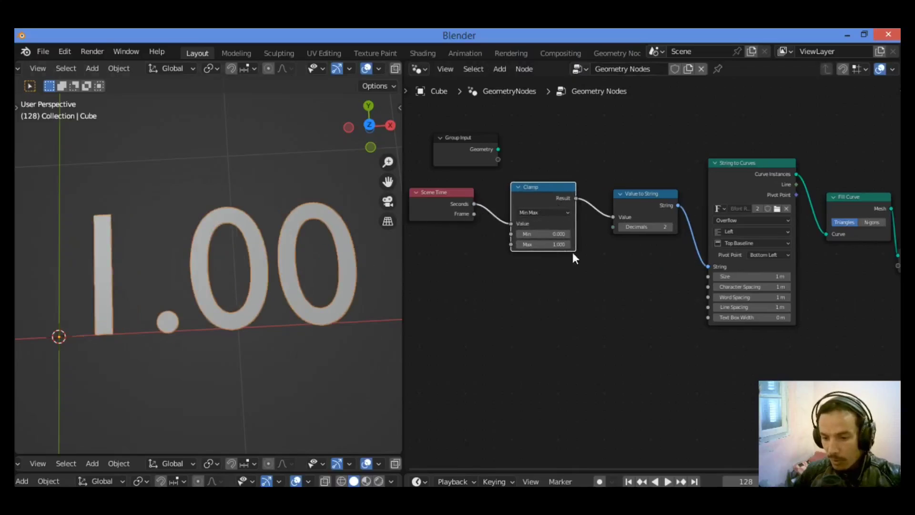
Step: Set the Clamp node's Max to 8 and Min to 1, and start playing the animation to check the limits
scroll(498, 181, up, 2)
drag(493, 173, 496, 173)
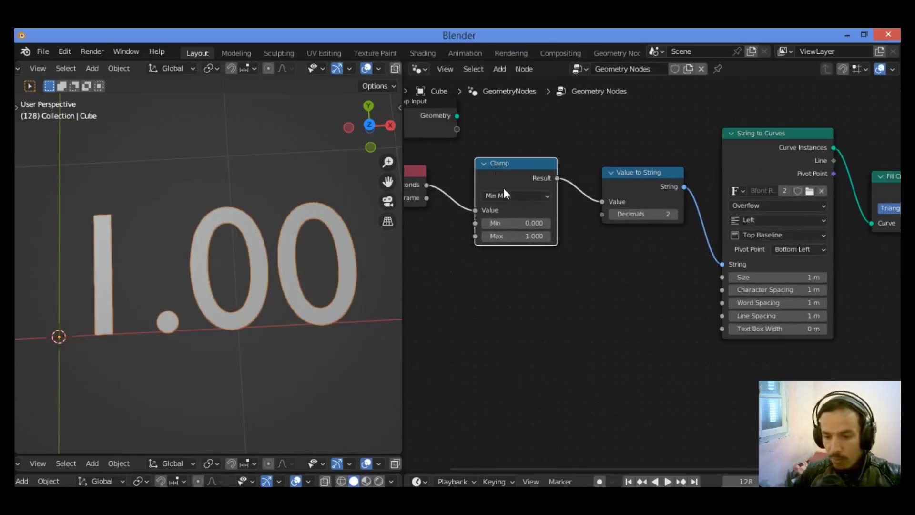
click(530, 236)
text(15)
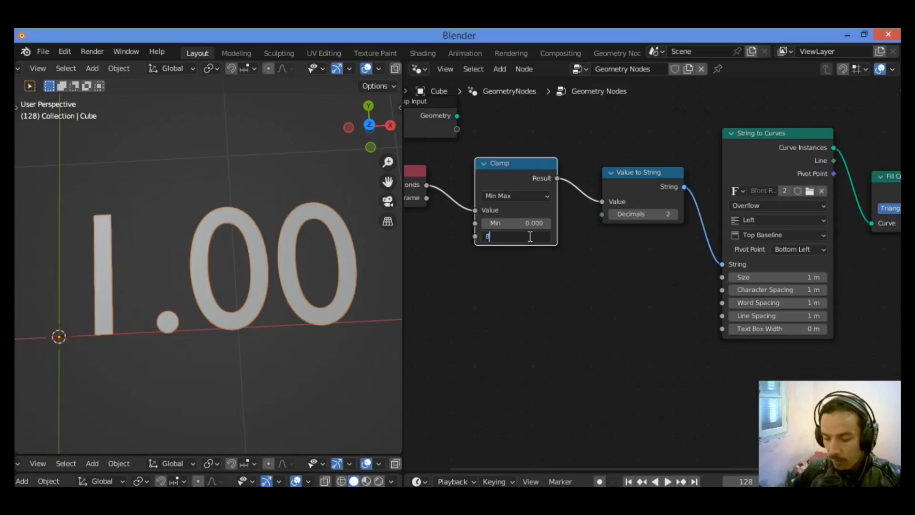
key(Return)
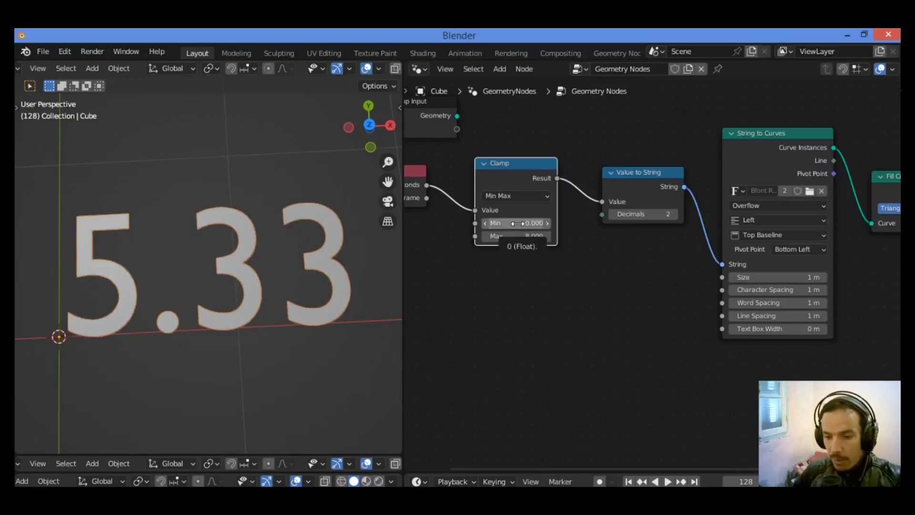
click(519, 223)
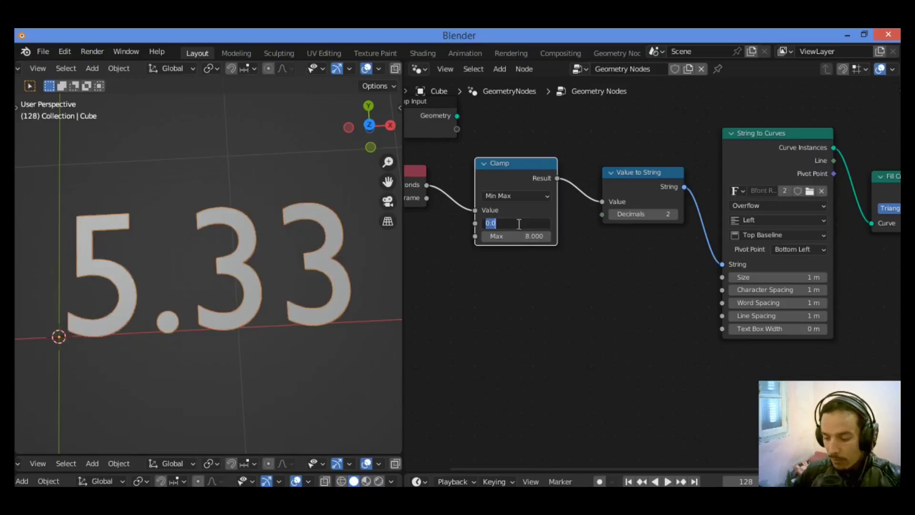
text(1)
key(Return)
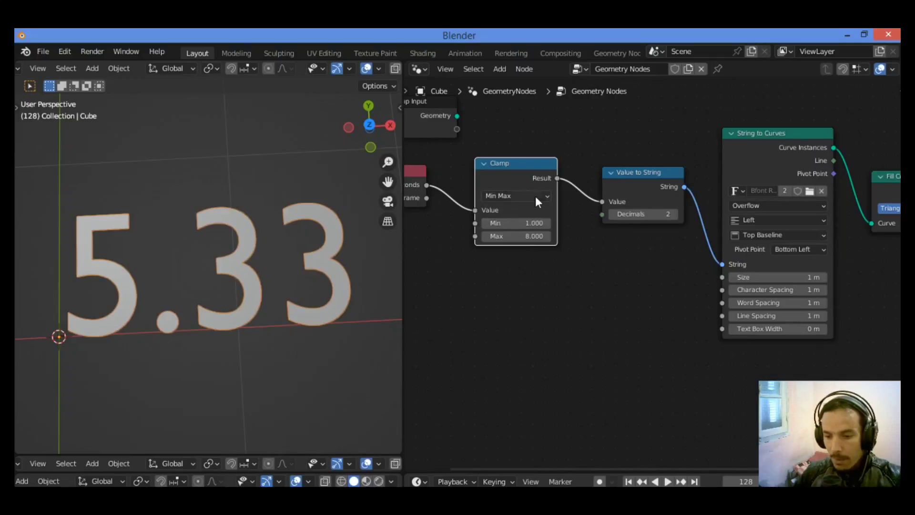
key(space)
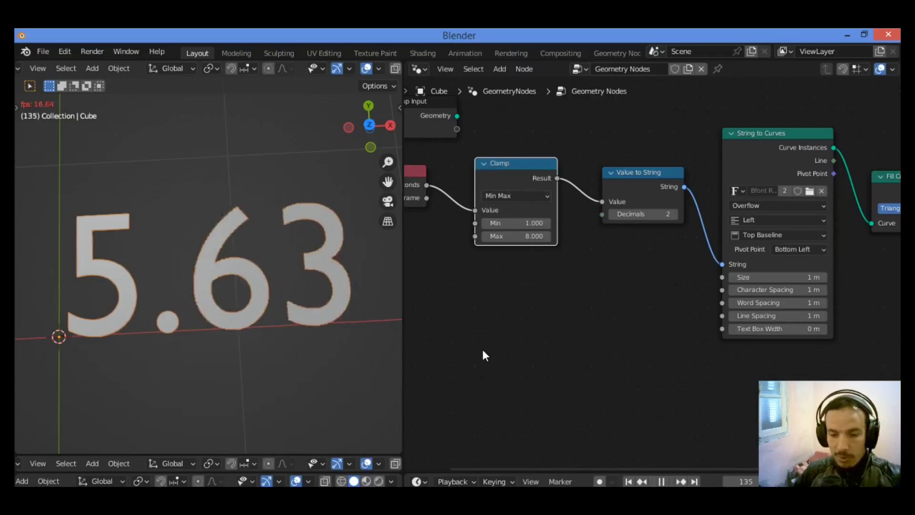